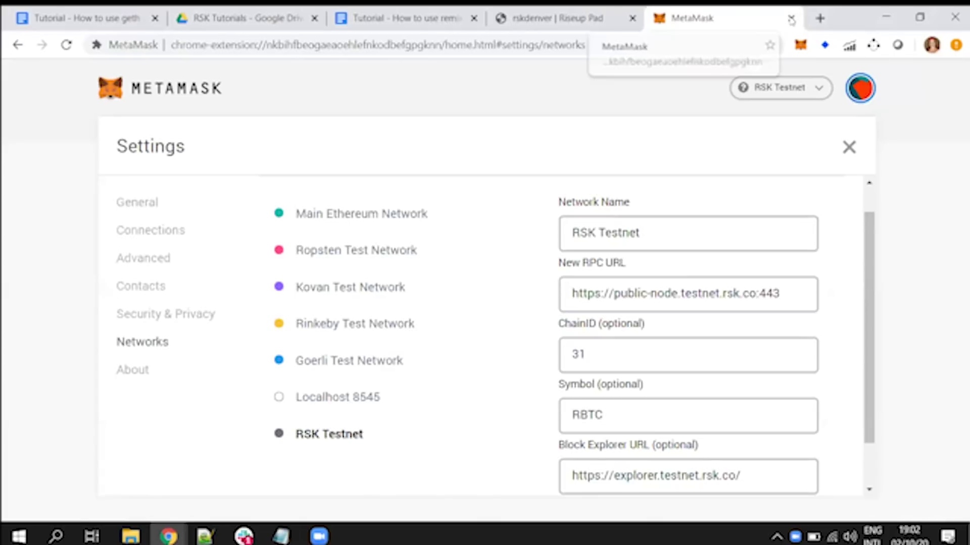
- Review the RSK Testnet network settings and MetaMask's list of available networks
key("ctrl+shift+Tab")
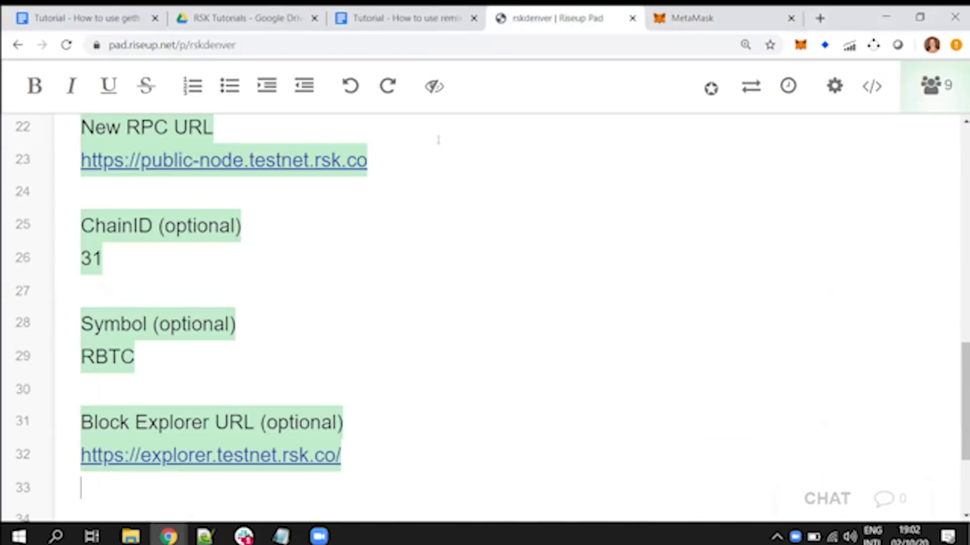
left_click(355, 32)
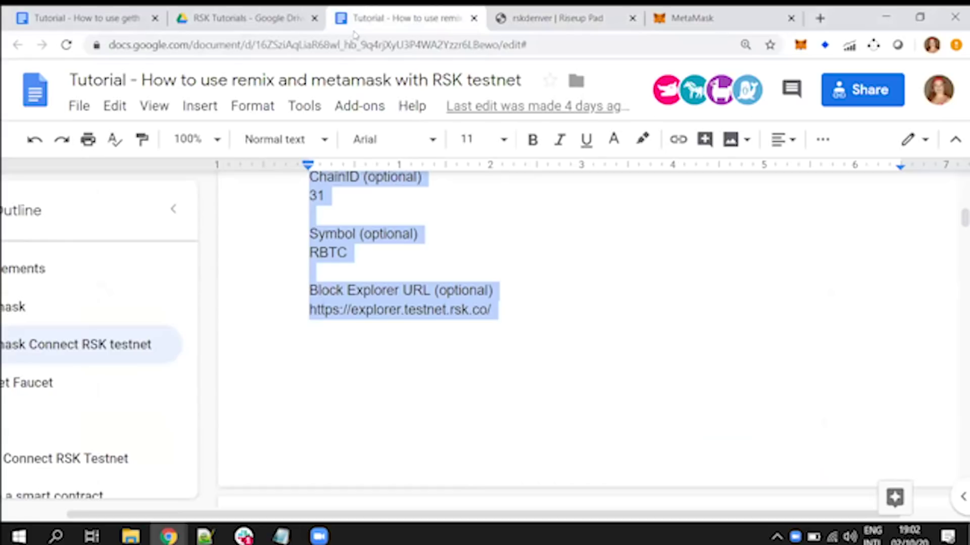
left_click(721, 14)
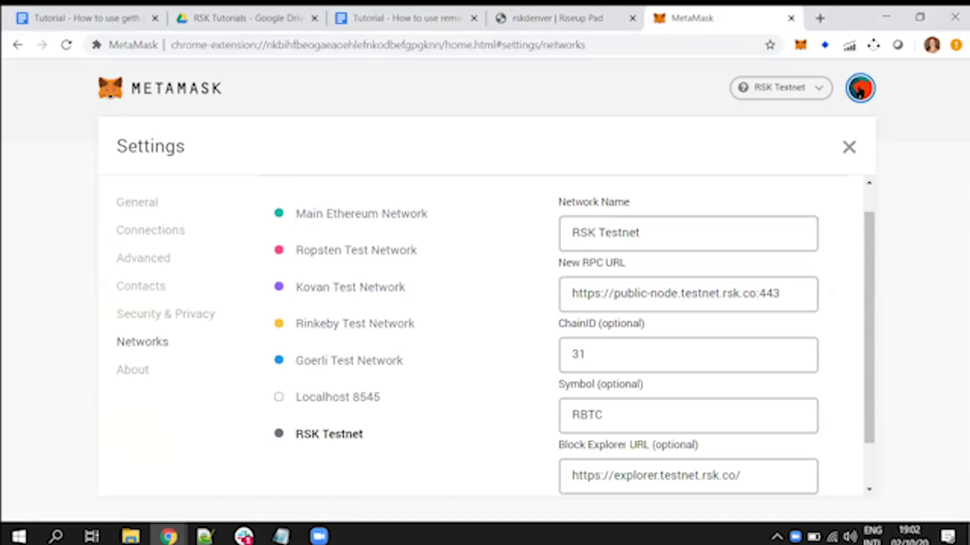
left_click(818, 89)
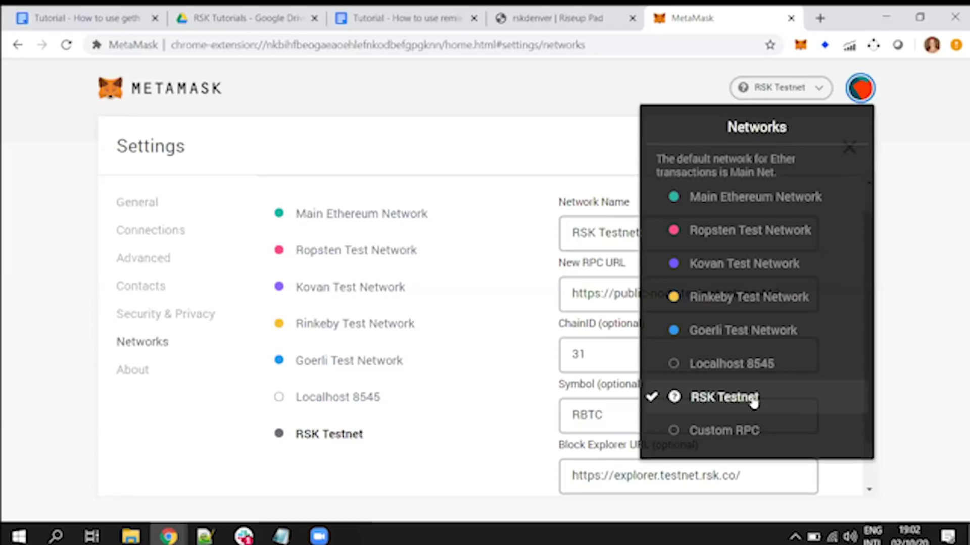
left_click(415, 61)
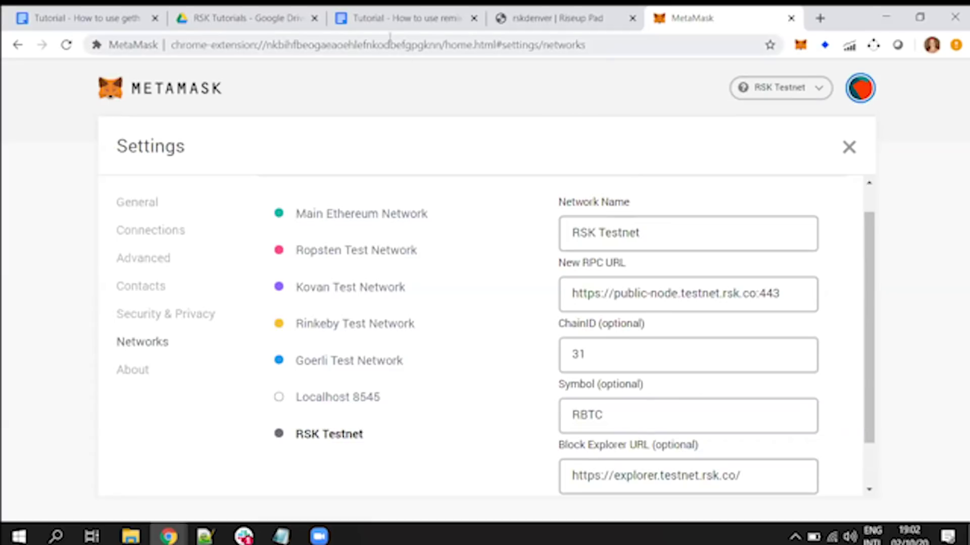
left_click(389, 17)
scroll(464, 342, "down", 5)
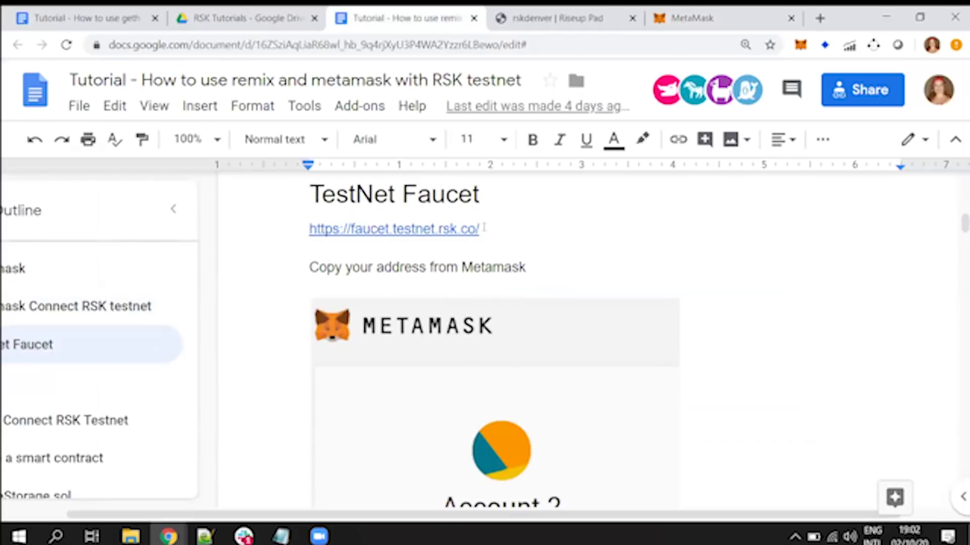
left_click_drag(480, 228, 292, 231)
key("ctrl+c")
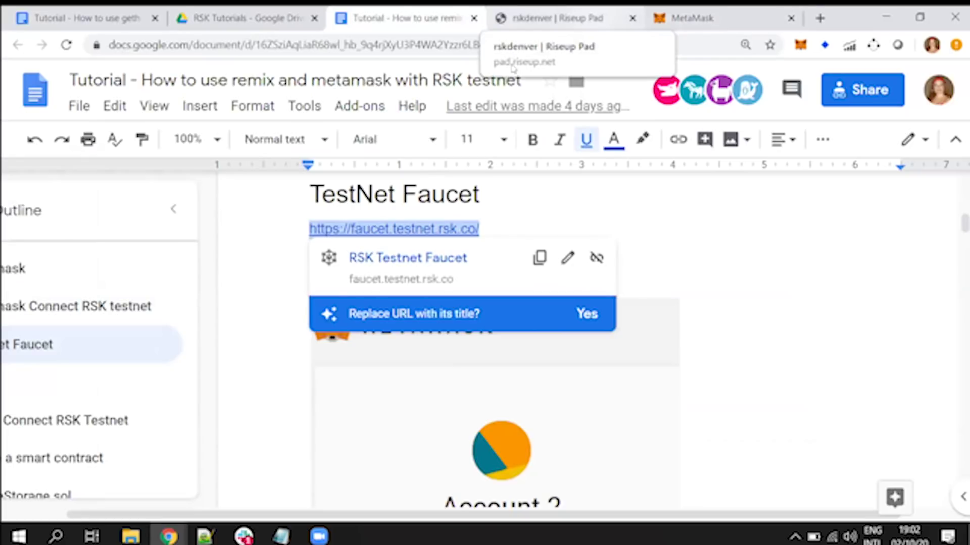
left_click(513, 68)
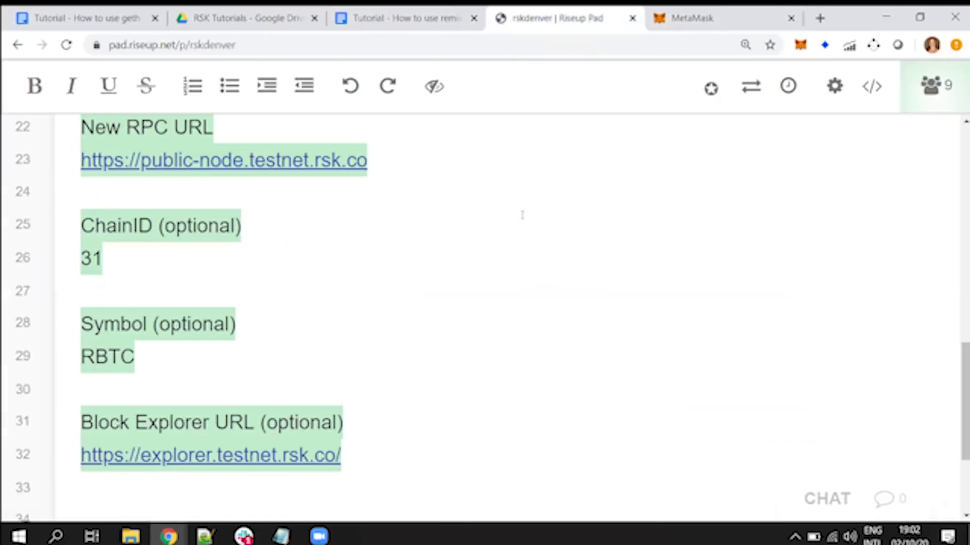
scroll(522, 214, "down", 3)
key("Return")
key("ctrl+v")
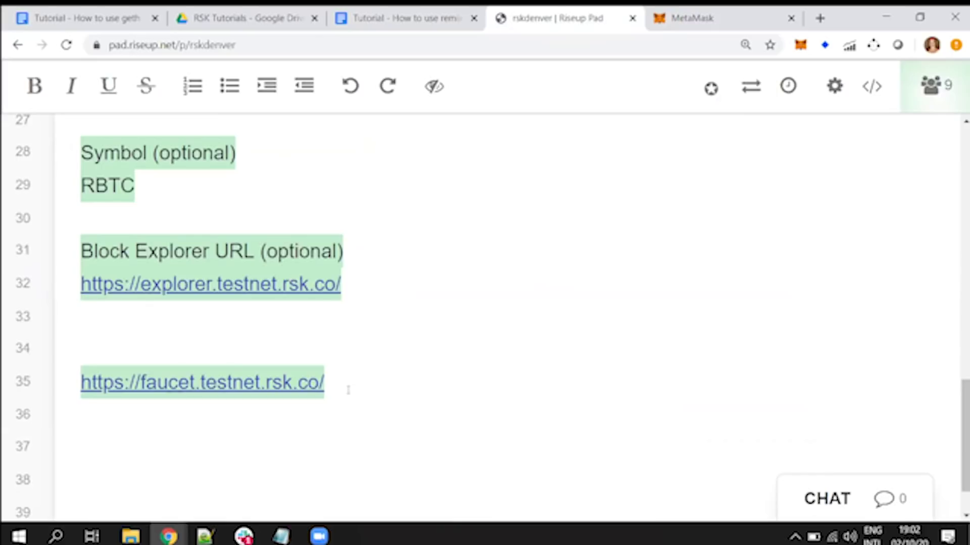
- Open the RSK Testnet Faucet from the pad's link and fill its address field with MetaMask's Account 1 address
left_click(283, 383)
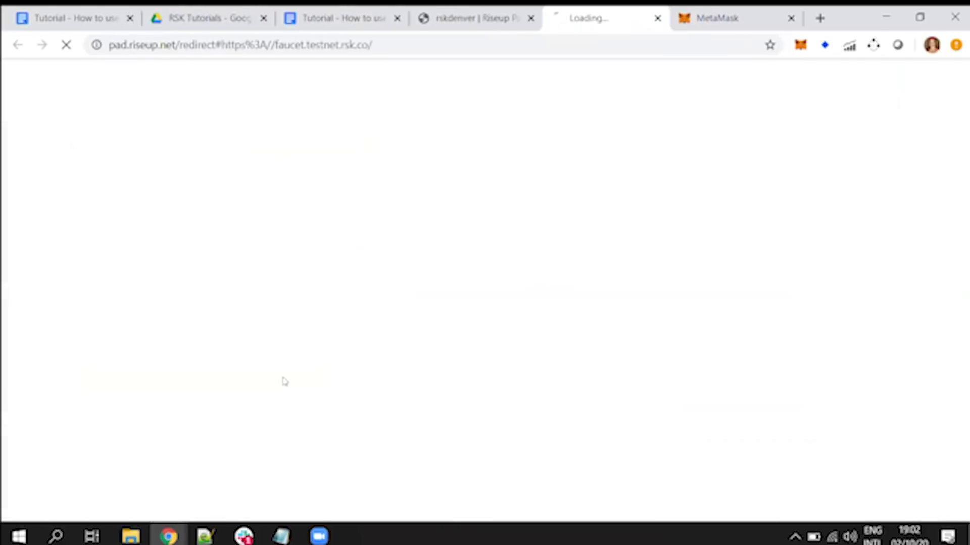
left_click(523, 158)
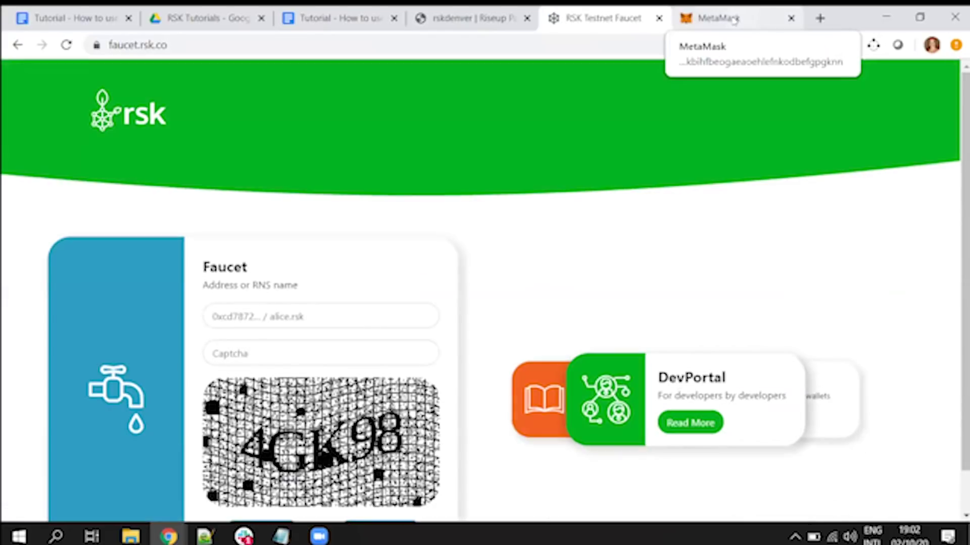
left_click(733, 19)
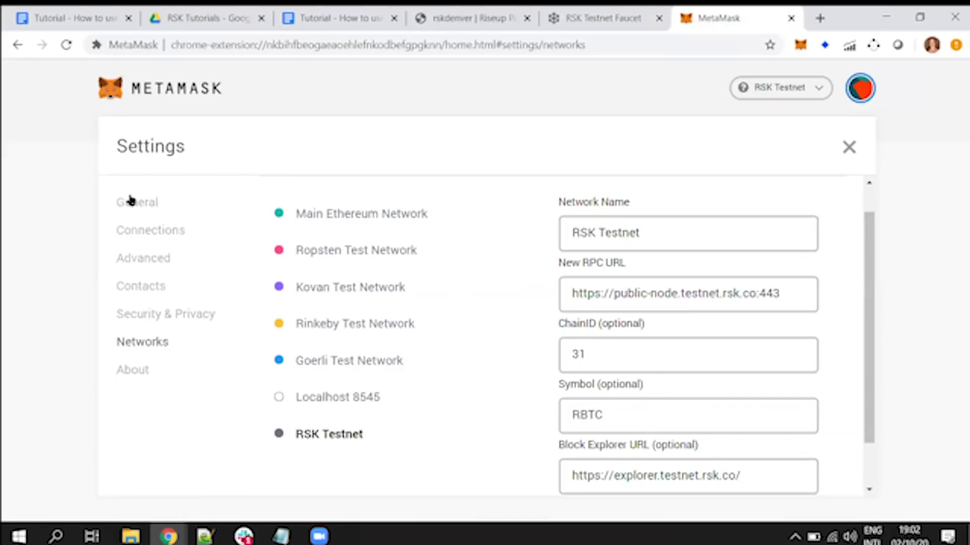
left_click(849, 147)
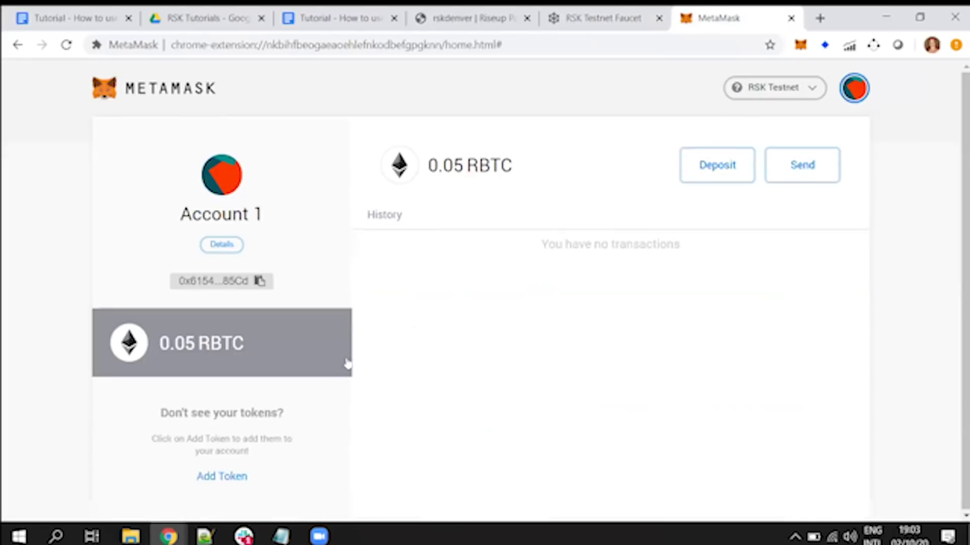
left_click(260, 282)
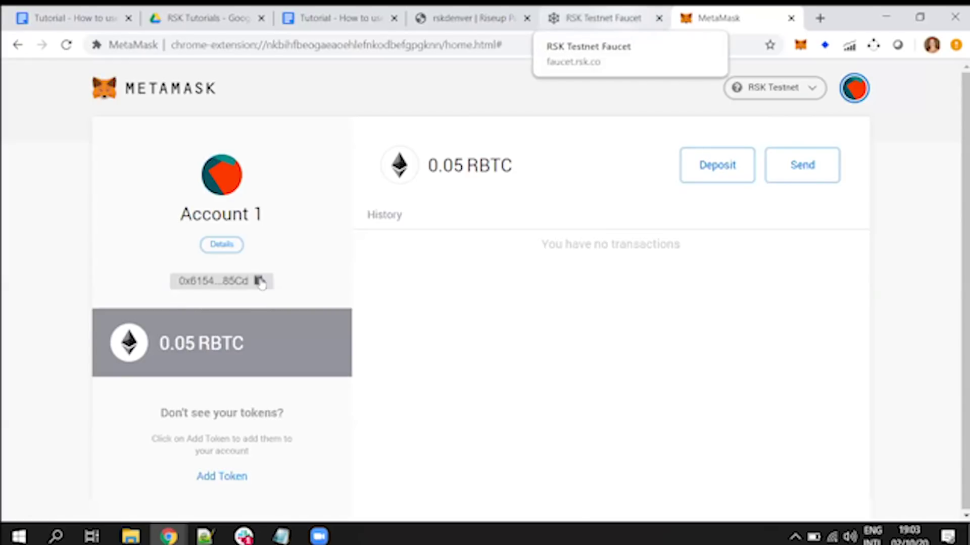
left_click(601, 18)
left_click(324, 316)
key("ctrl+v")
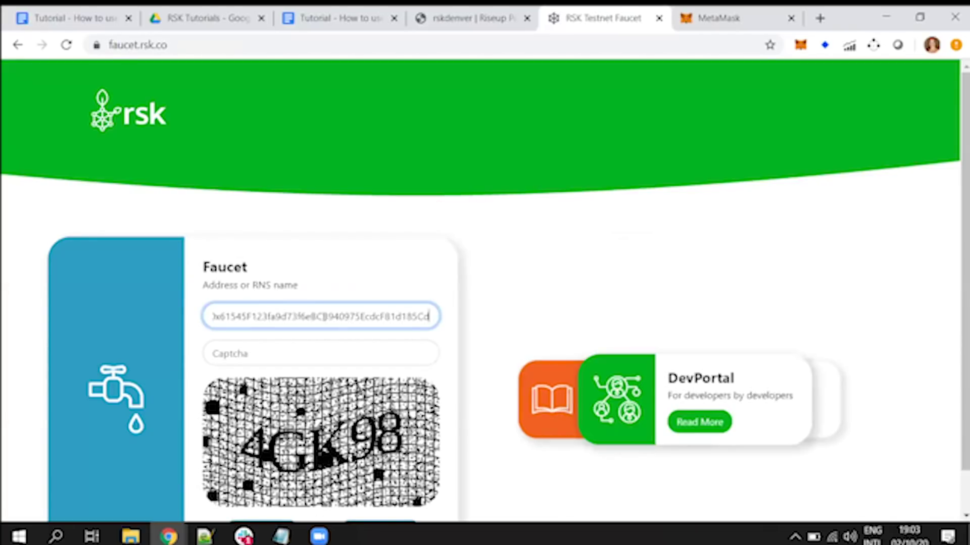
- Complete the faucet's captcha and request test RBTC for the entered address
left_click(301, 353)
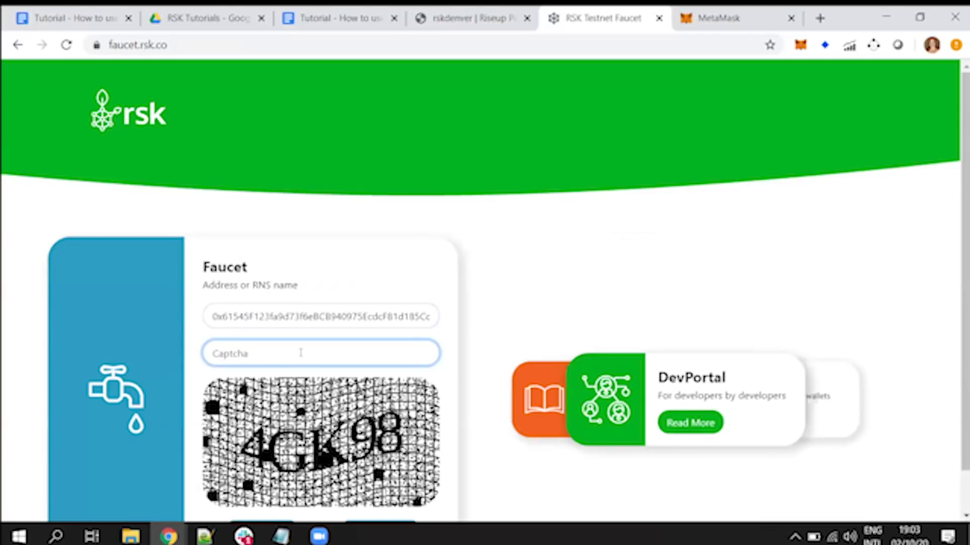
type("4G")
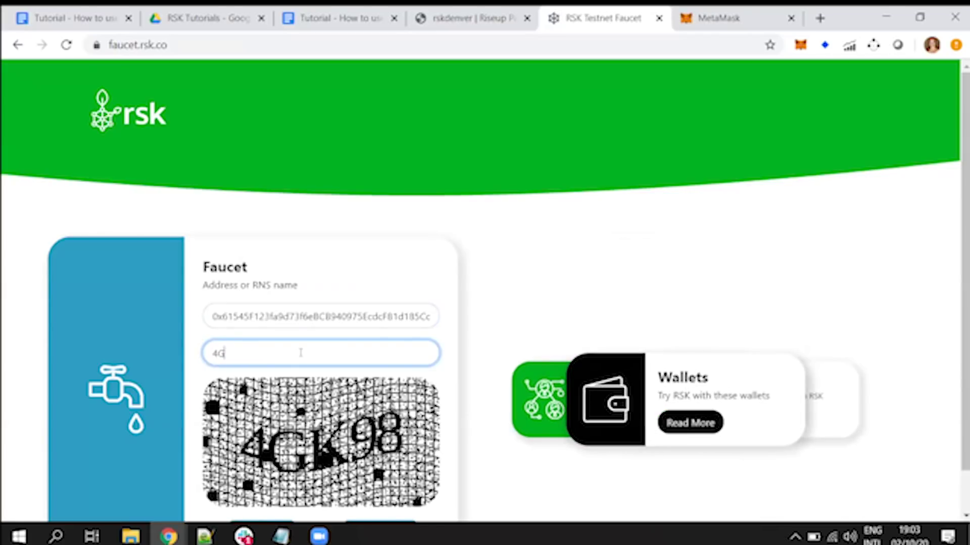
type("K98")
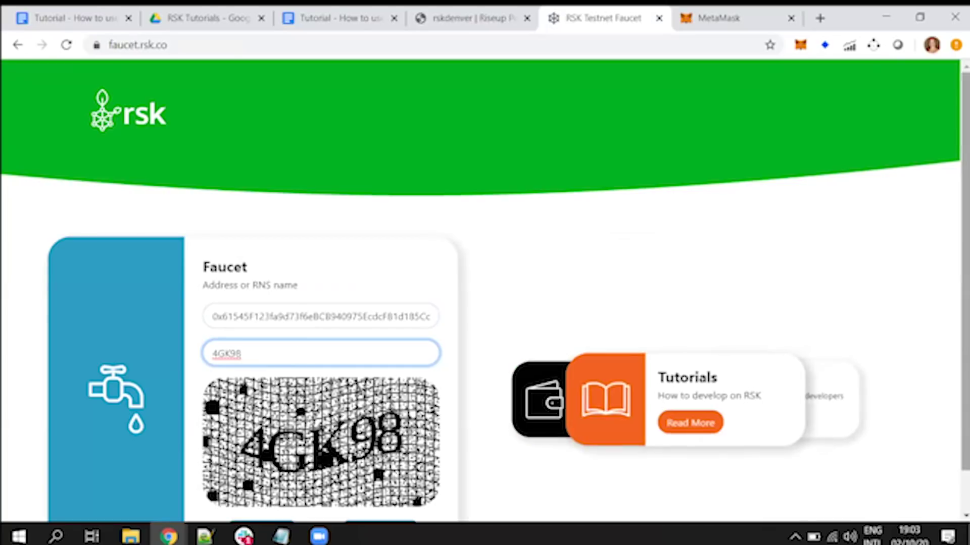
scroll(918, 296, "down", 1)
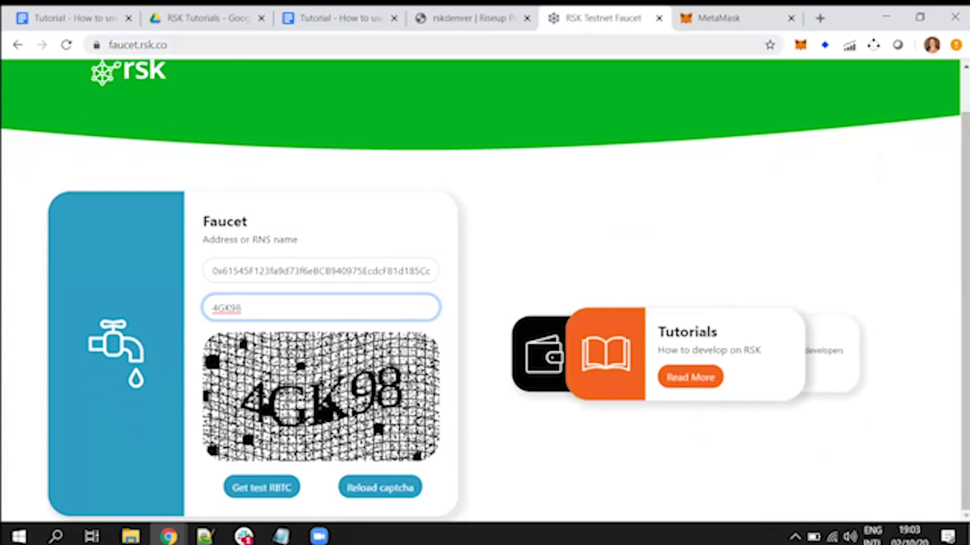
left_click(713, 20)
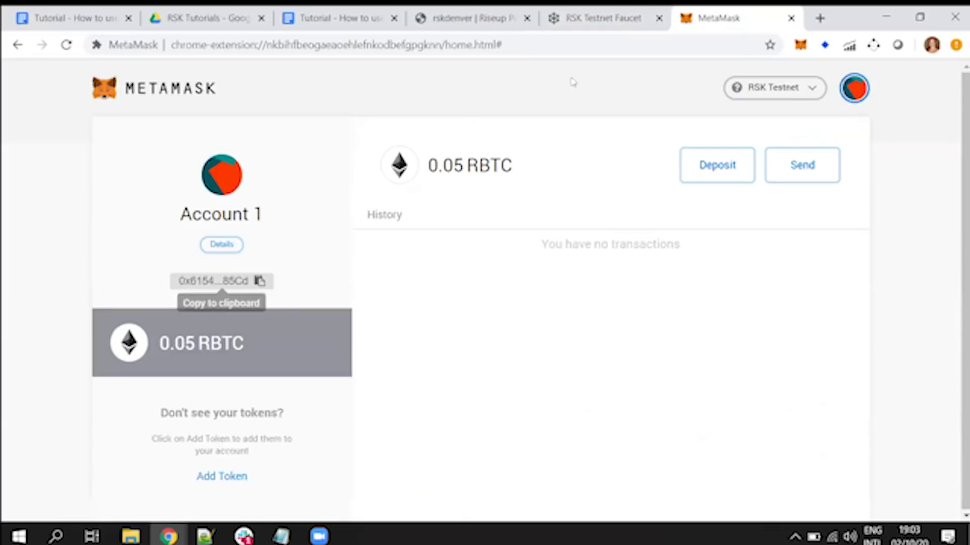
left_click(620, 20)
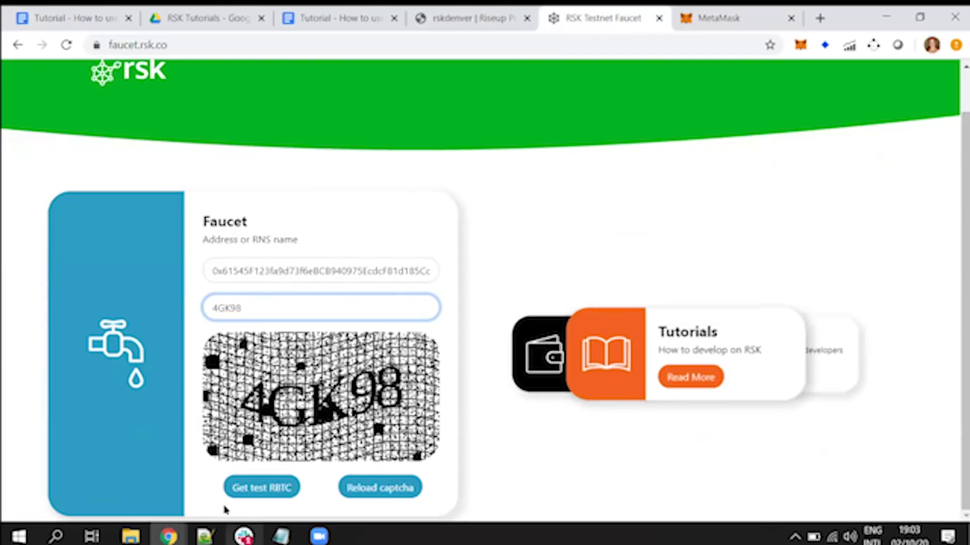
left_click(258, 488)
left_click(259, 488)
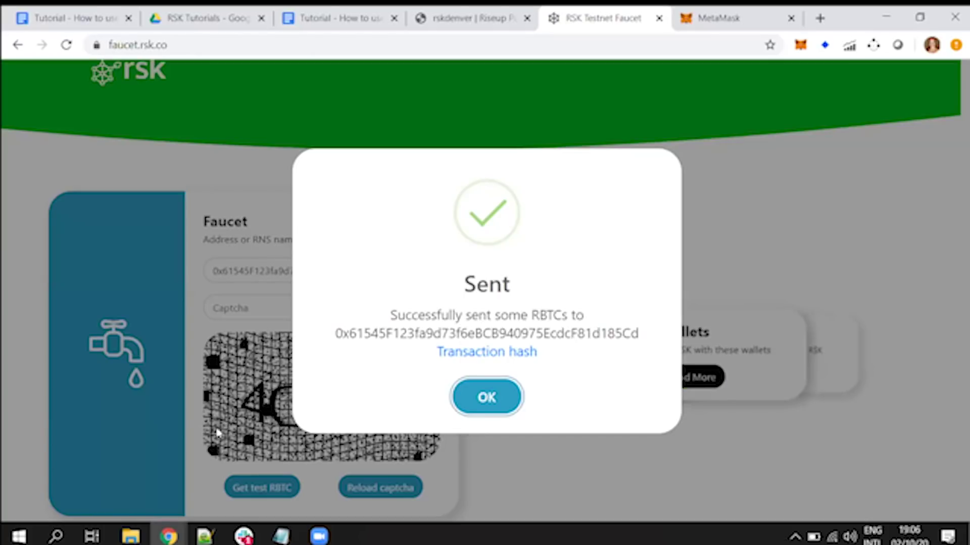
left_click(497, 392)
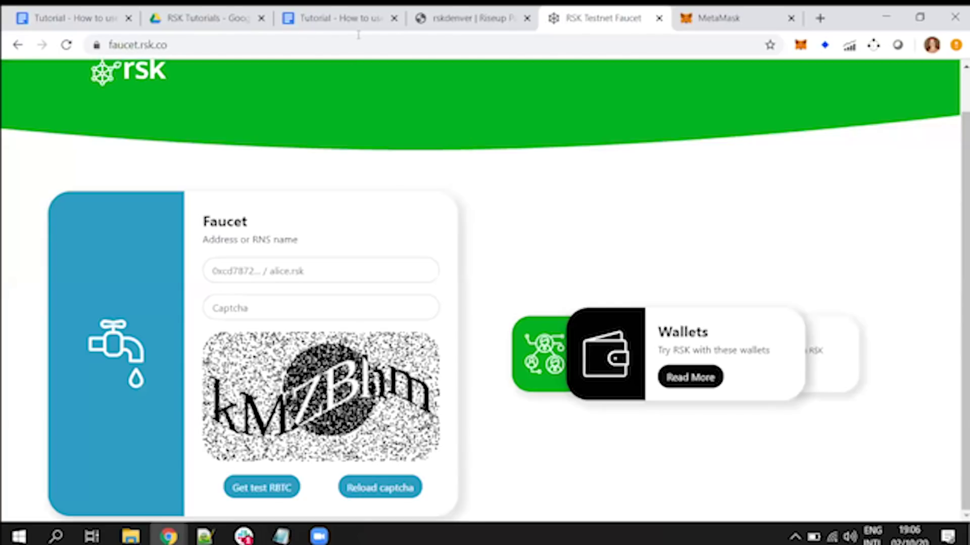
- Read the tutorial document's TestNet Faucet section through the transaction hash and the faucet usage limit
left_click(354, 20)
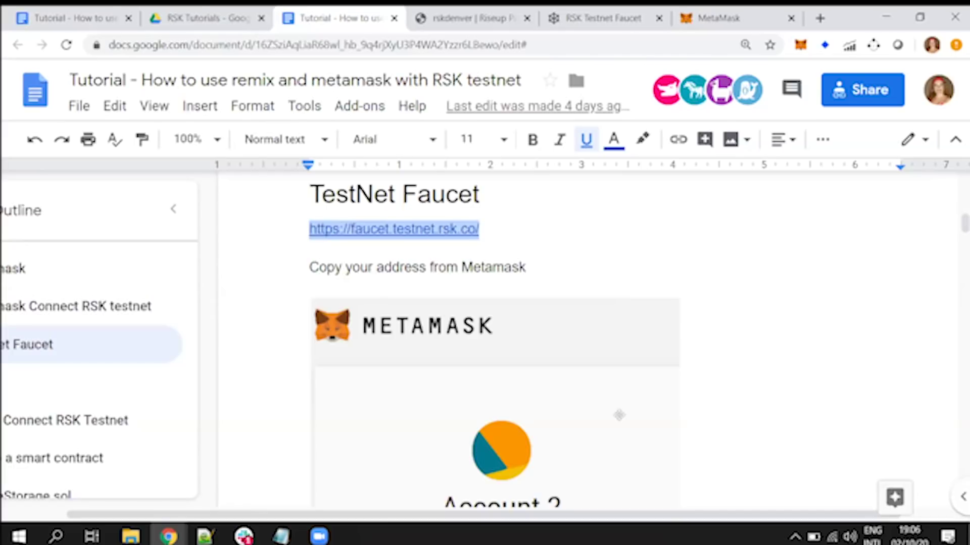
scroll(754, 363, "down", 10)
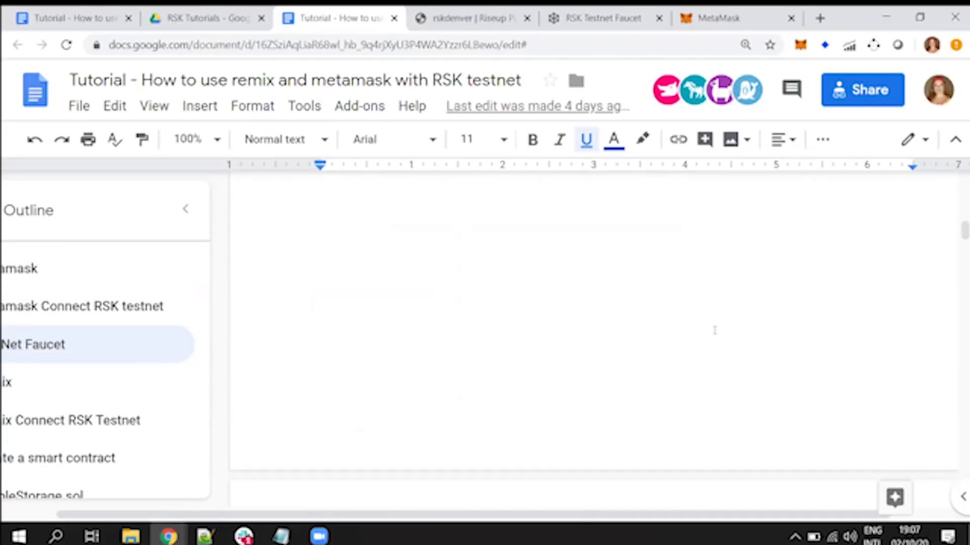
left_click(483, 298)
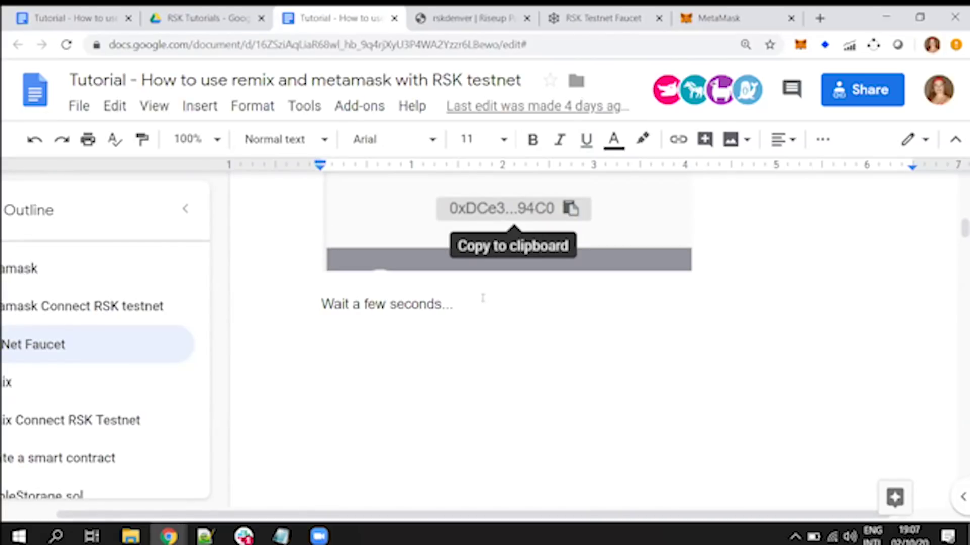
scroll(482, 398, "down", 3)
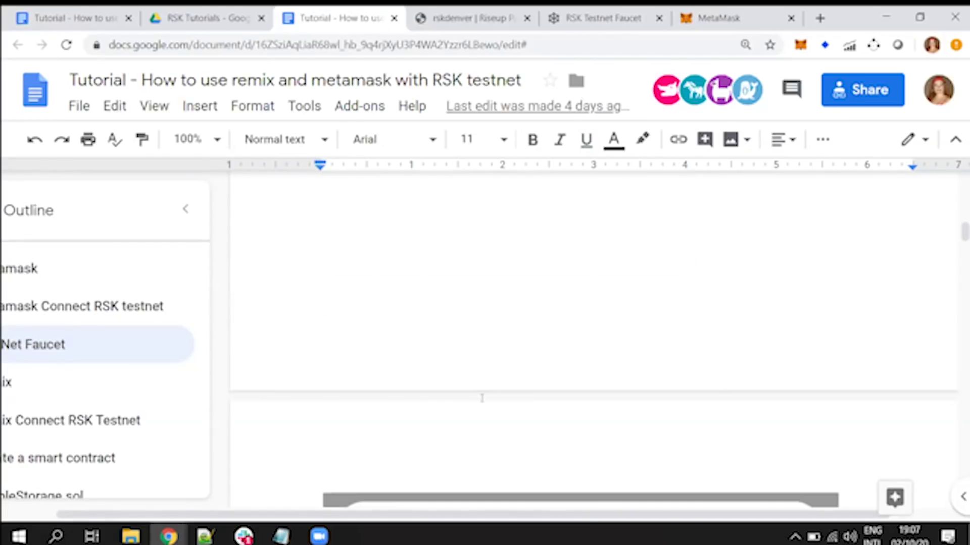
scroll(482, 398, "down", 10)
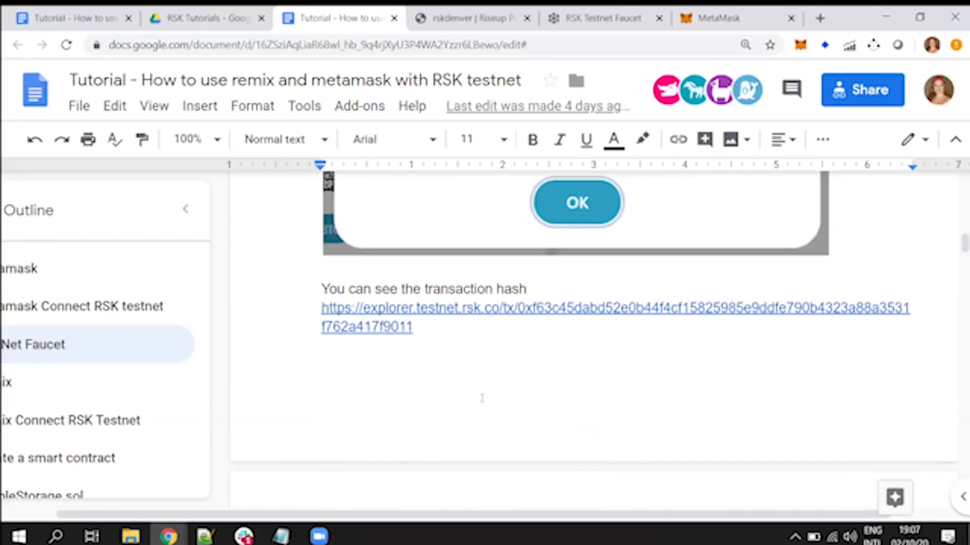
scroll(482, 398, "down", 10)
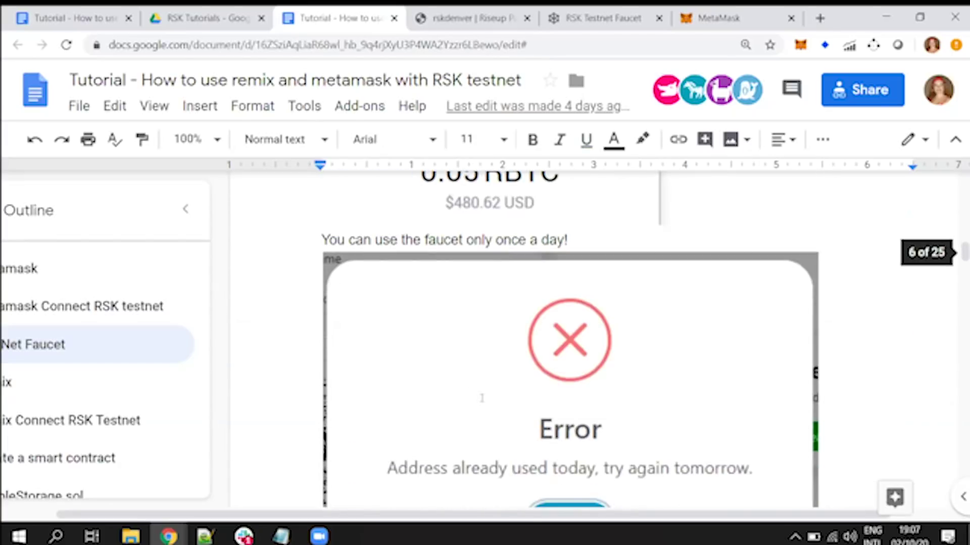
scroll(481, 398, "down", 5)
- Start a send transaction from MetaMask's Account 1 and cut the recipient's wallet address out of line 2 of the rskdenver pad
left_click(720, 18)
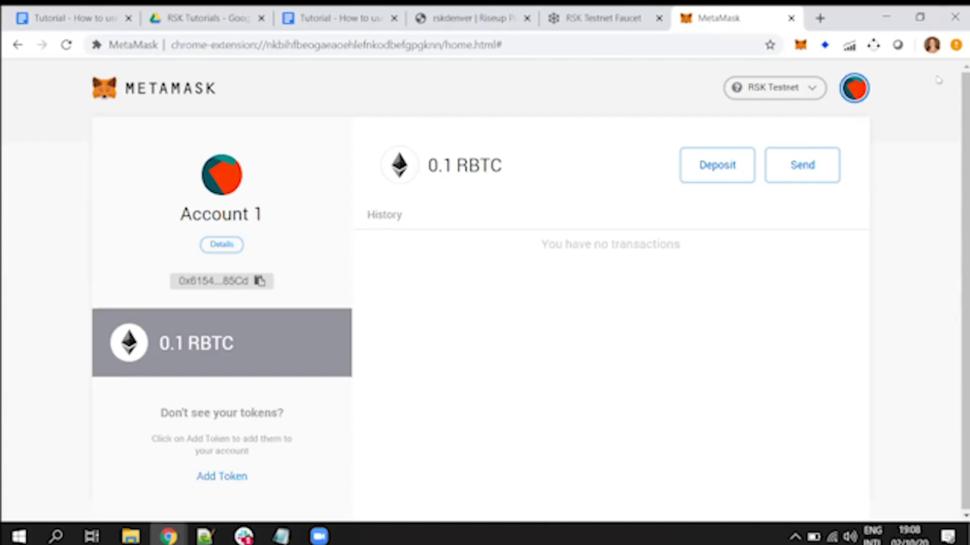
left_click(810, 171)
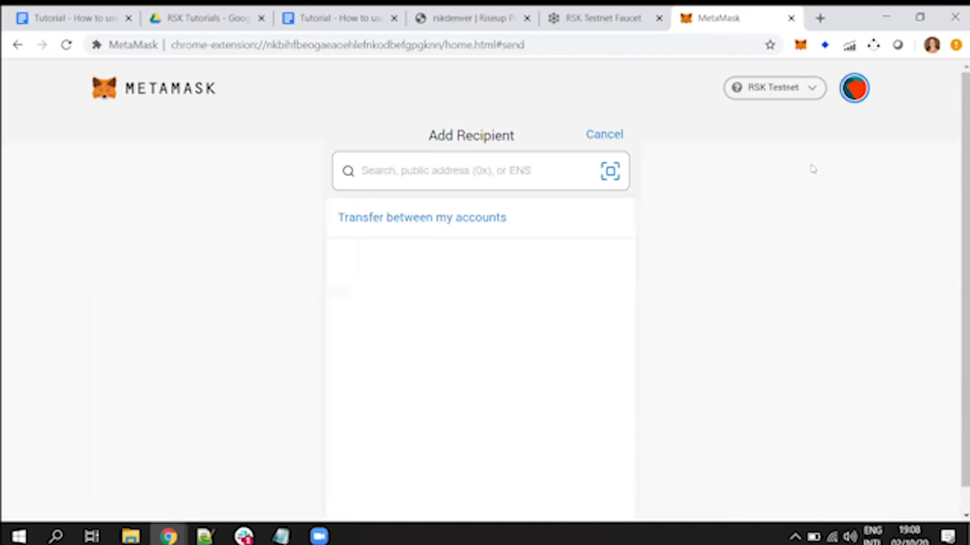
left_click(403, 27)
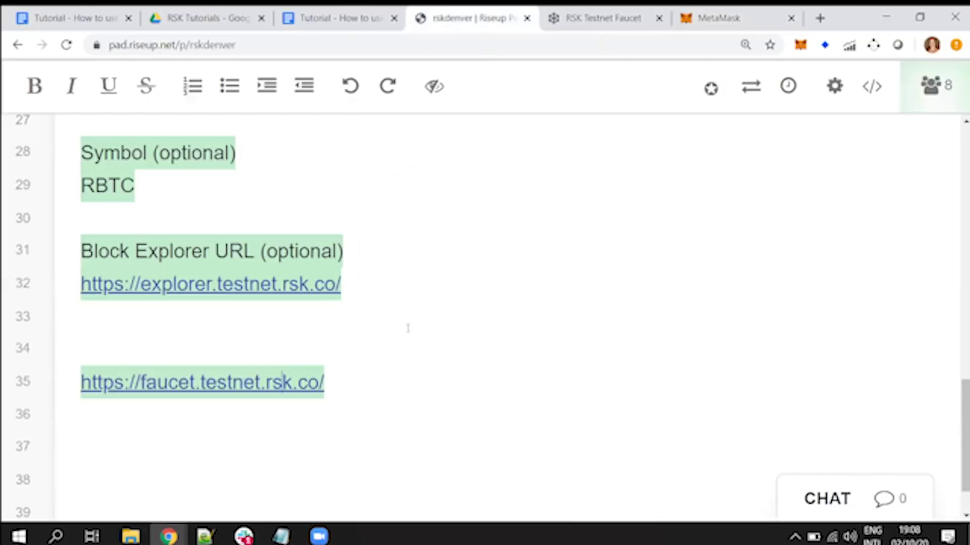
scroll(429, 417, "down", 1)
scroll(429, 417, "up", 1)
scroll(606, 303, "down", 1)
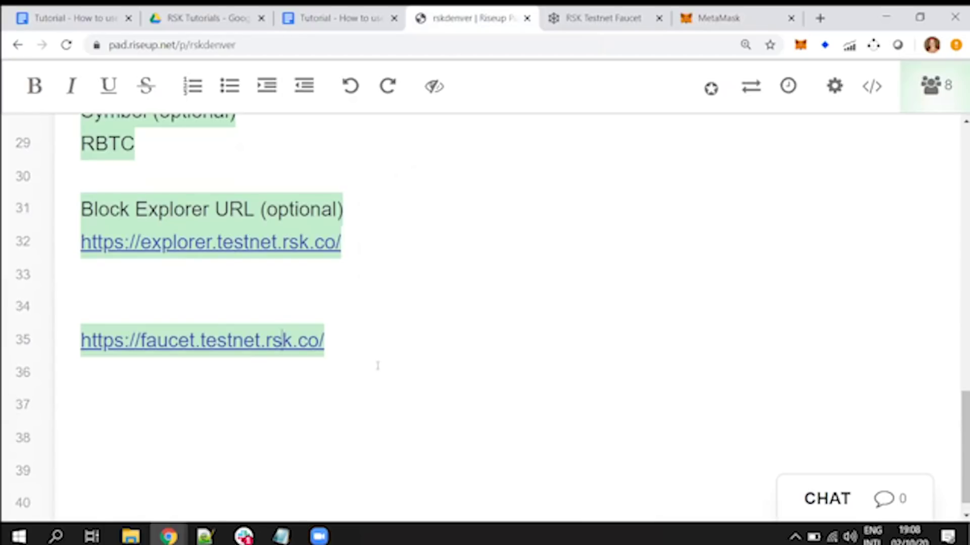
scroll(378, 365, "up", 15)
left_click(579, 188)
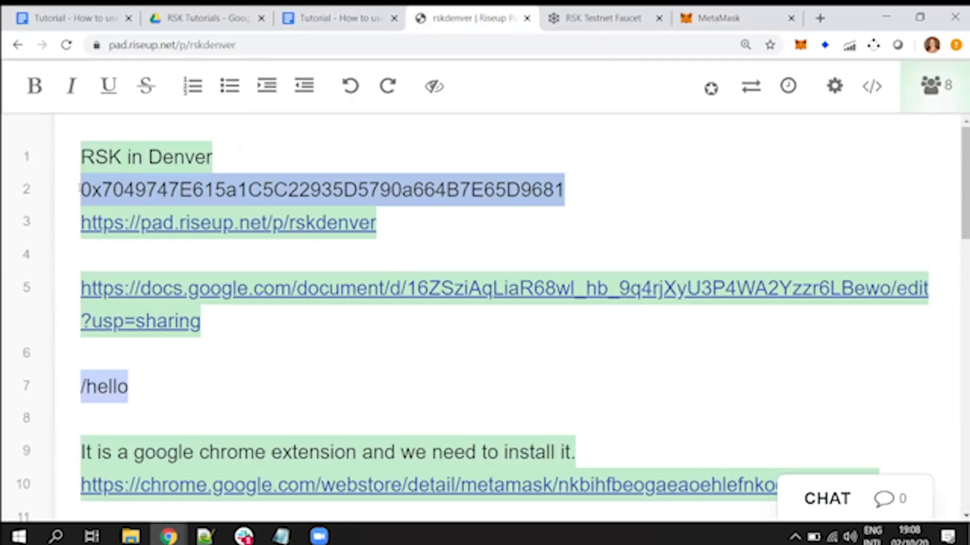
left_click_drag(79, 188, 58, 178)
key("ctrl+c")
key("BackSpace")
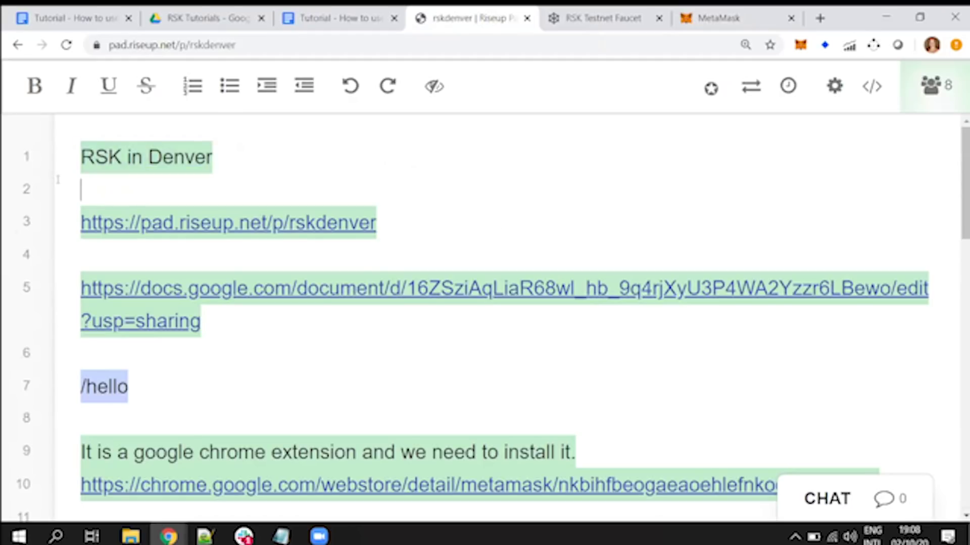
- Paste the recipient's wallet address below the pad's faucet link and enter it as the recipient of the MetaMask transfer
scroll(58, 179, "down", 15)
left_click(117, 429)
key("ctrl+v")
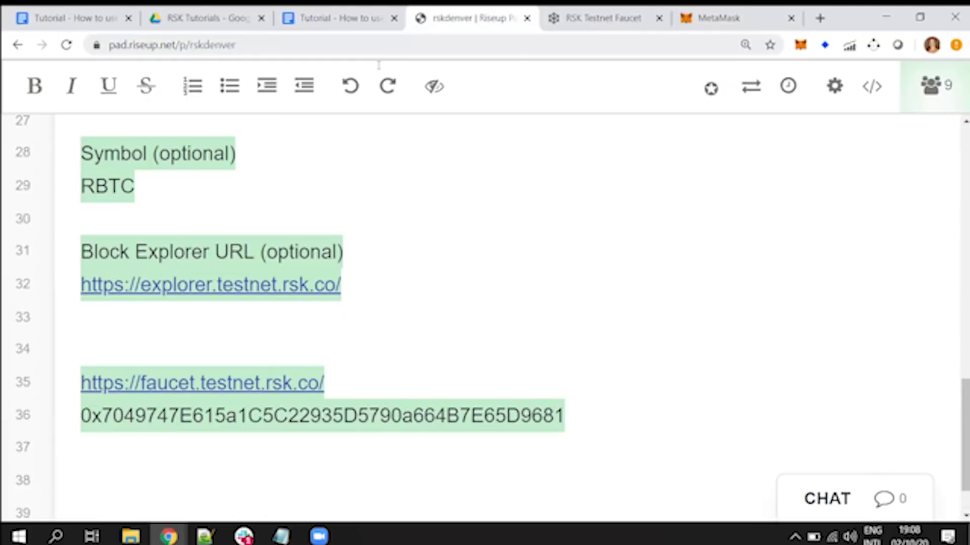
left_click(746, 29)
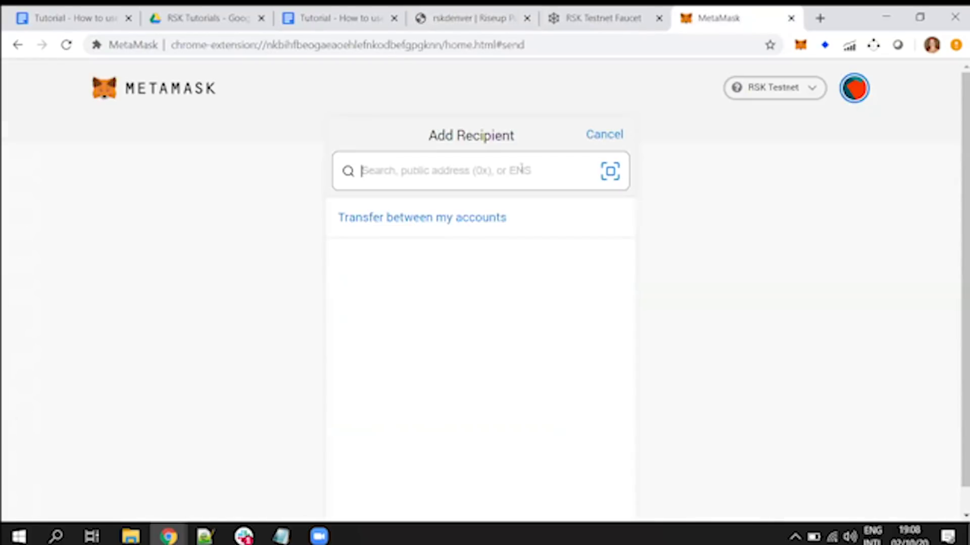
key("ctrl+v")
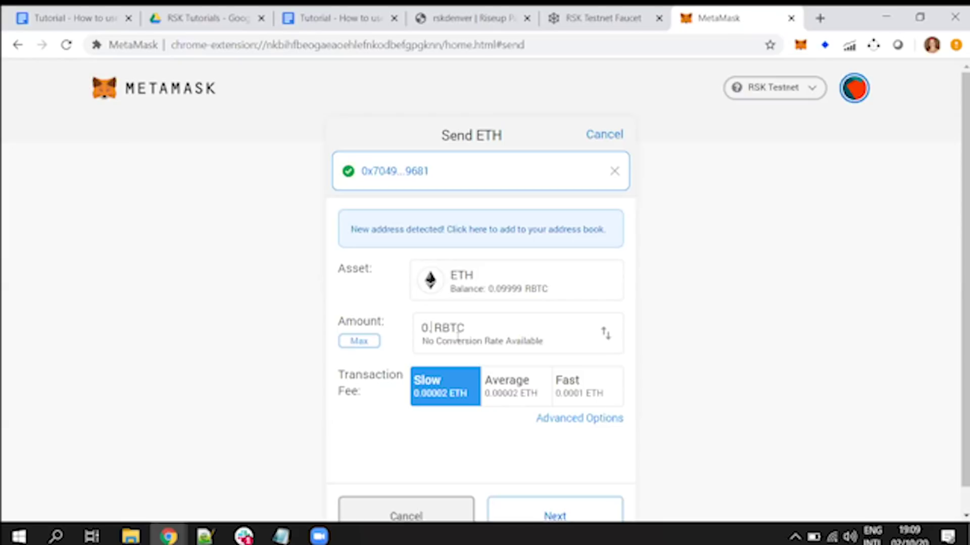
- Set the transfer amount to 0.02 RBTC with the Fast transaction fee, and confirm the transaction
type("03")
left_click(586, 389)
scroll(695, 391, "down", 1)
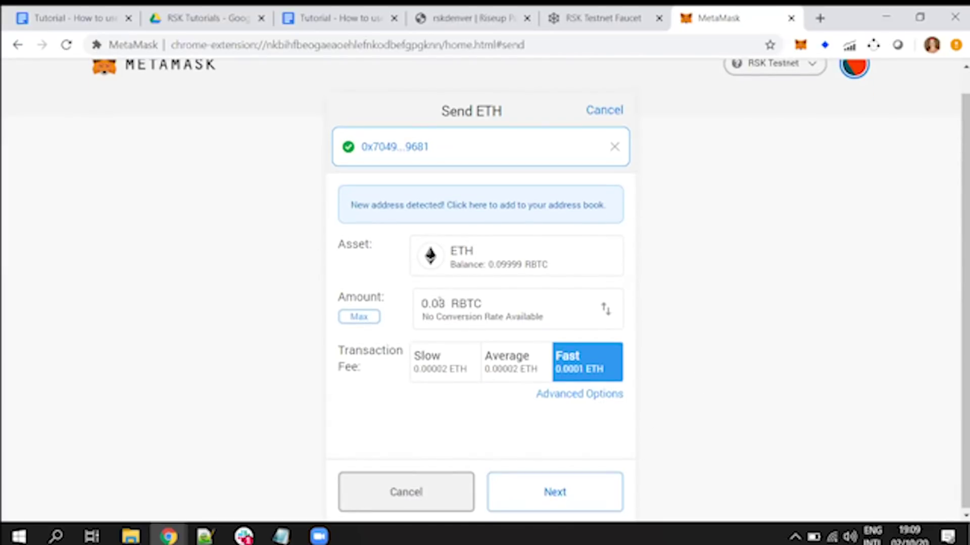
left_click(443, 303)
key("BackSpace")
type("2")
left_click(568, 500)
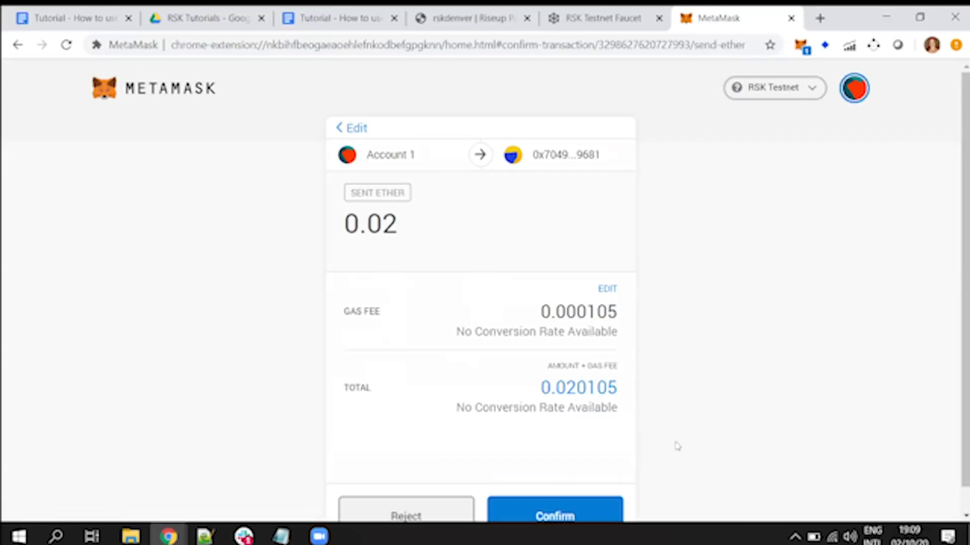
scroll(676, 446, "down", 1)
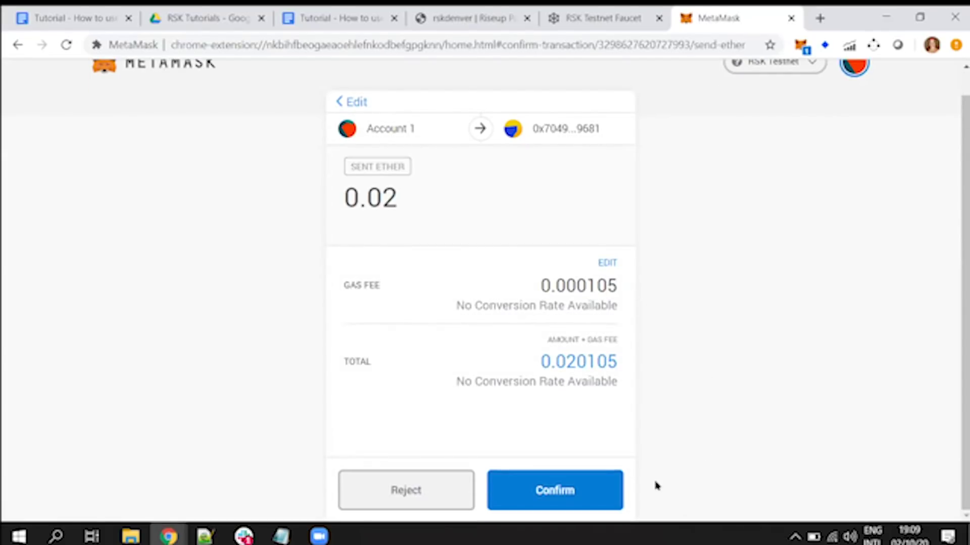
left_click(552, 504)
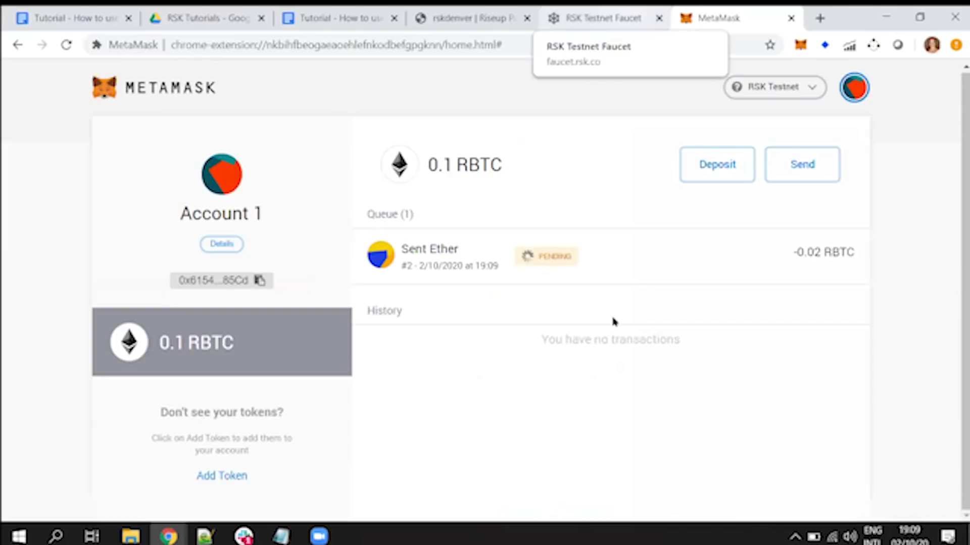
left_click(619, 32)
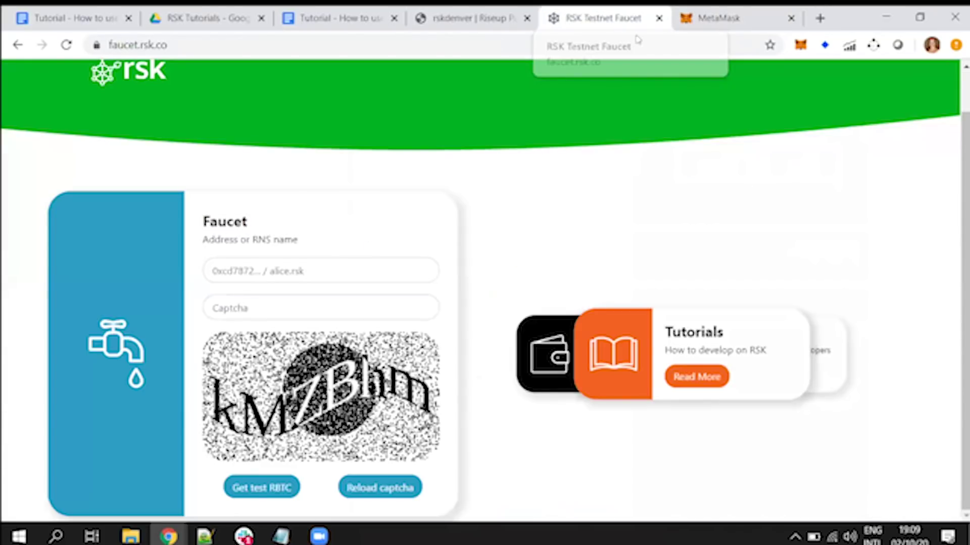
key("ctrl+w")
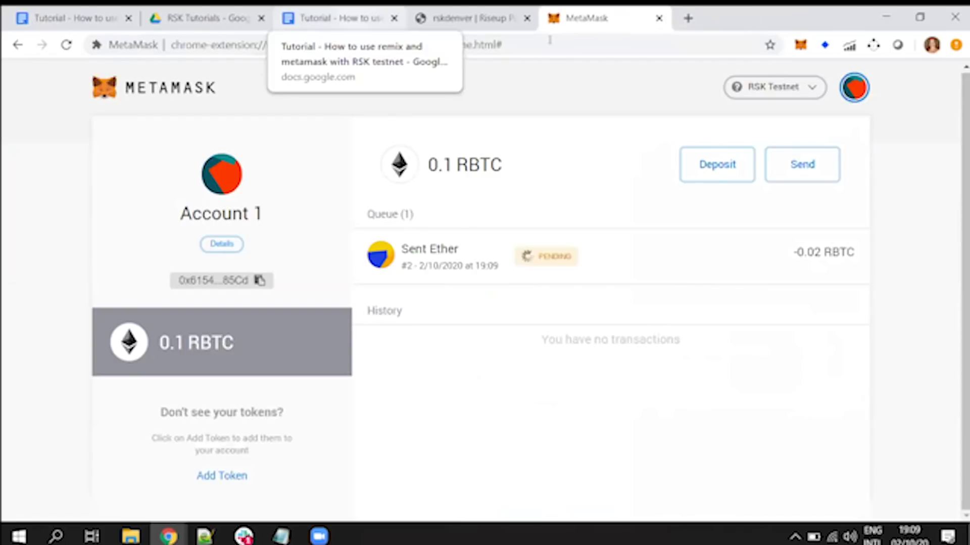
key("ctrl+3")
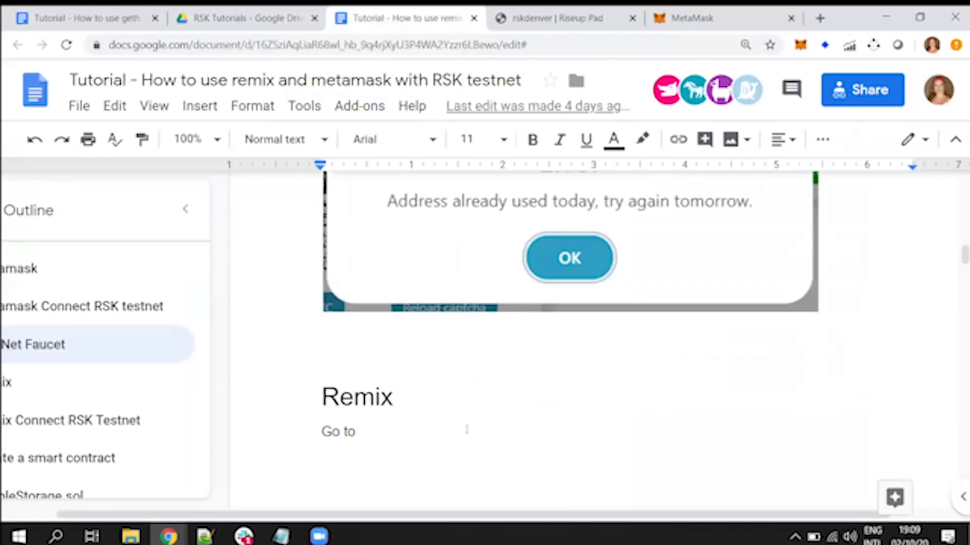
scroll(457, 382, "down", 4)
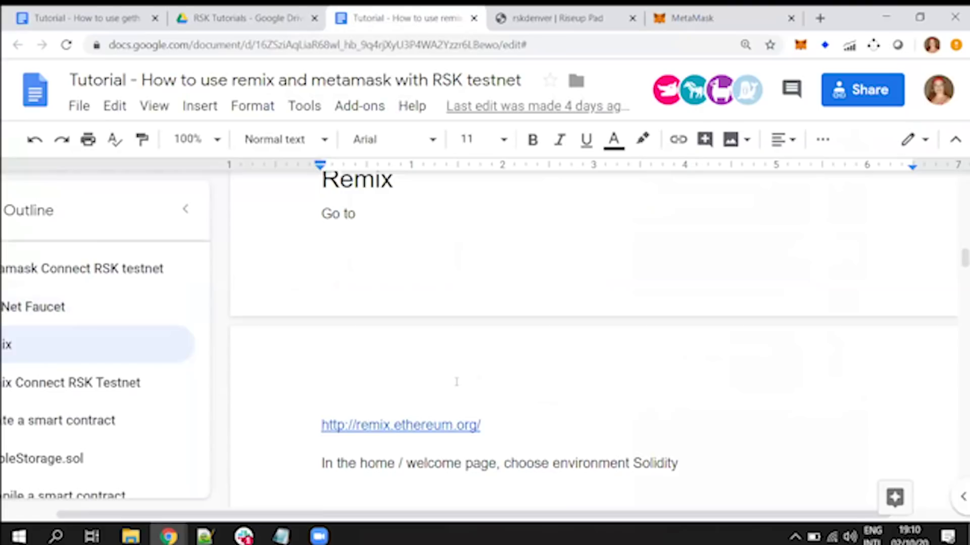
left_click_drag(481, 423, 320, 231)
key("ctrl+c")
scroll(320, 237, "up", 2)
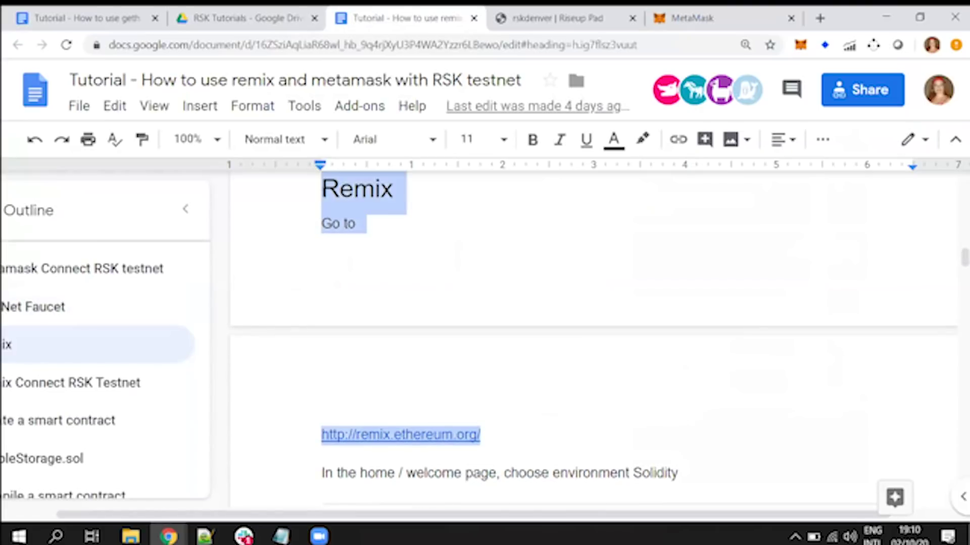
scroll(312, 304, "up", 5)
scroll(312, 374, "down", 3)
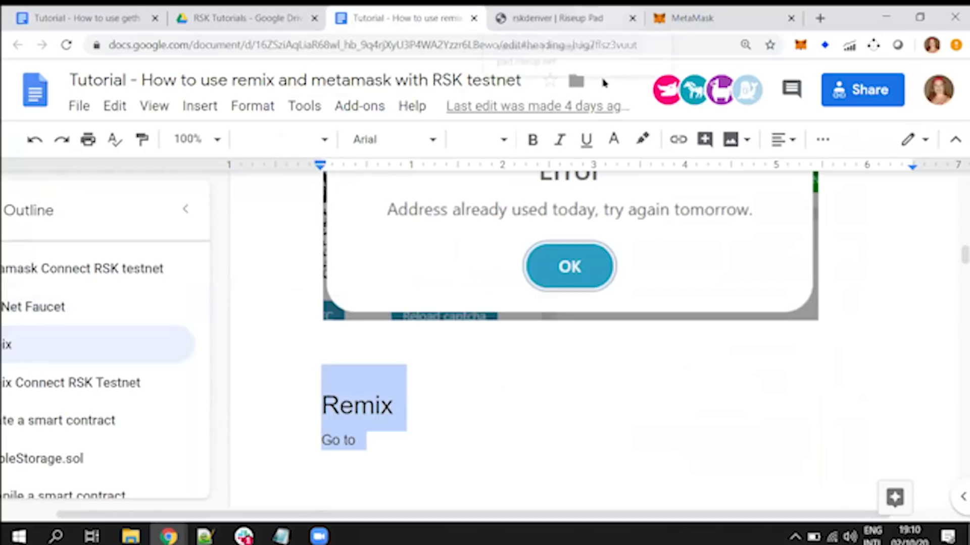
- Paste the copied Remix heading and link into the rskdenver pad at line 38
left_click(601, 19)
left_click(425, 472)
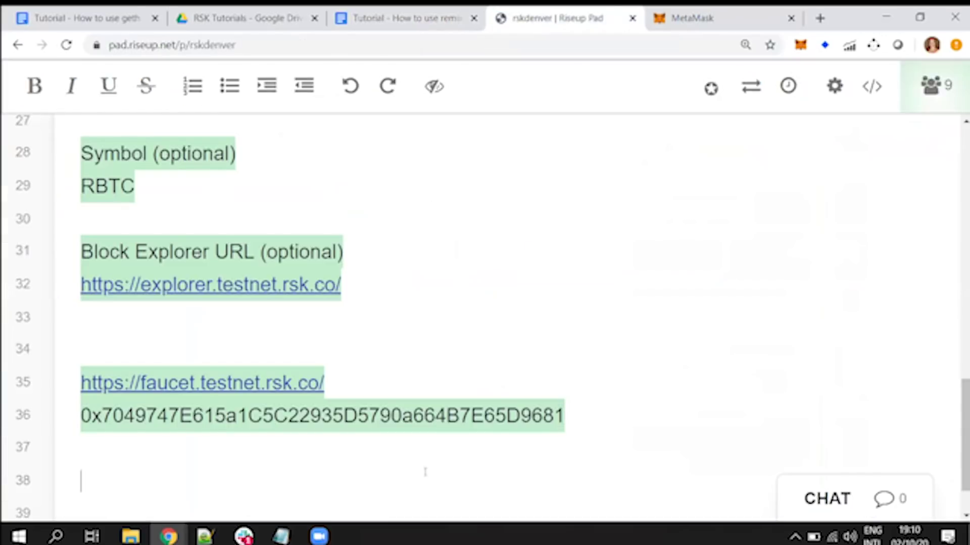
key("ctrl+v")
- Label the faucet link in the pad by writing "To get some testnet RBTC" on the empty line above it
scroll(407, 192, "up", 1)
left_click(298, 323)
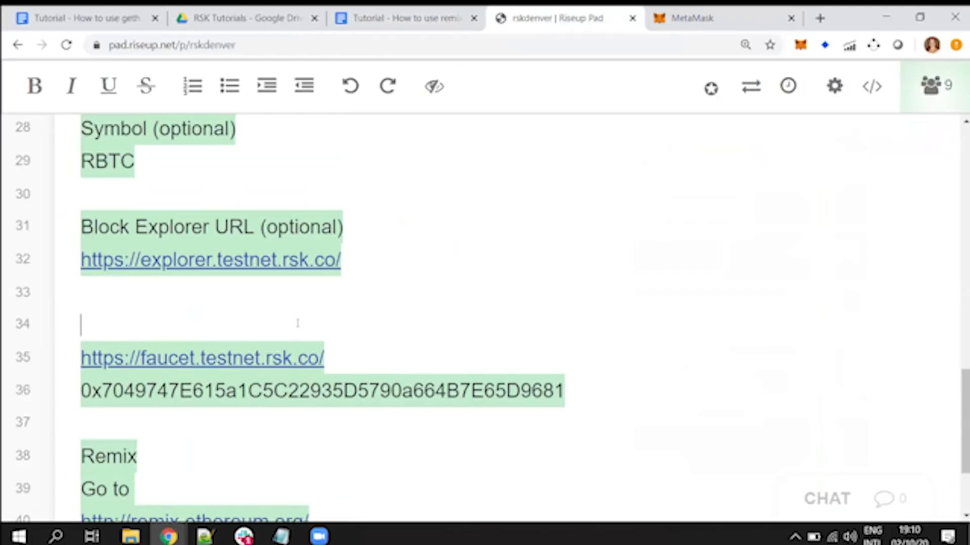
type("To get ")
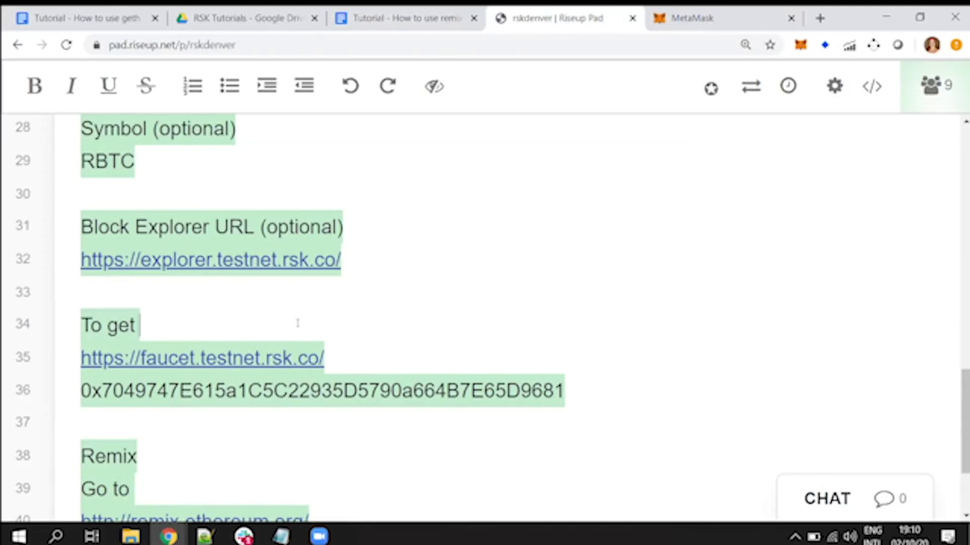
type("some tes")
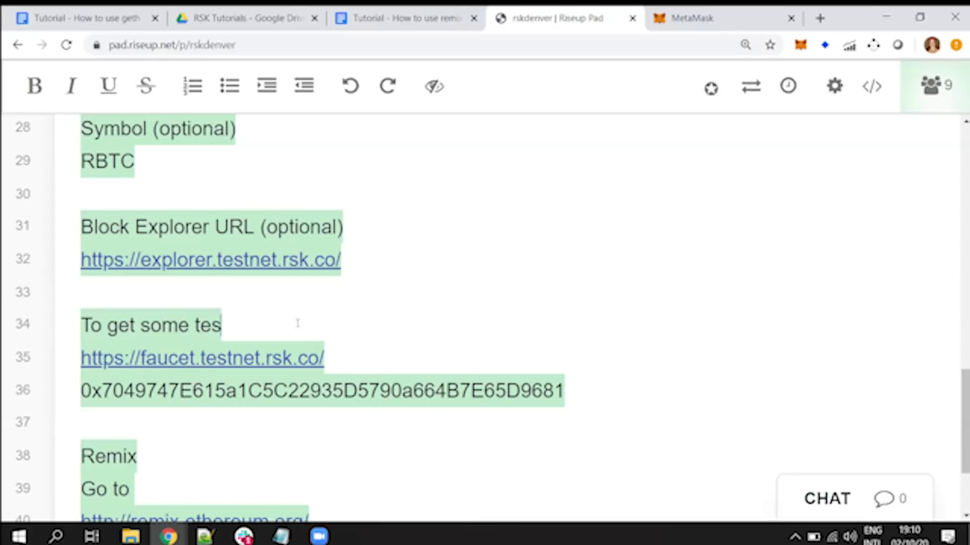
type("tnet R")
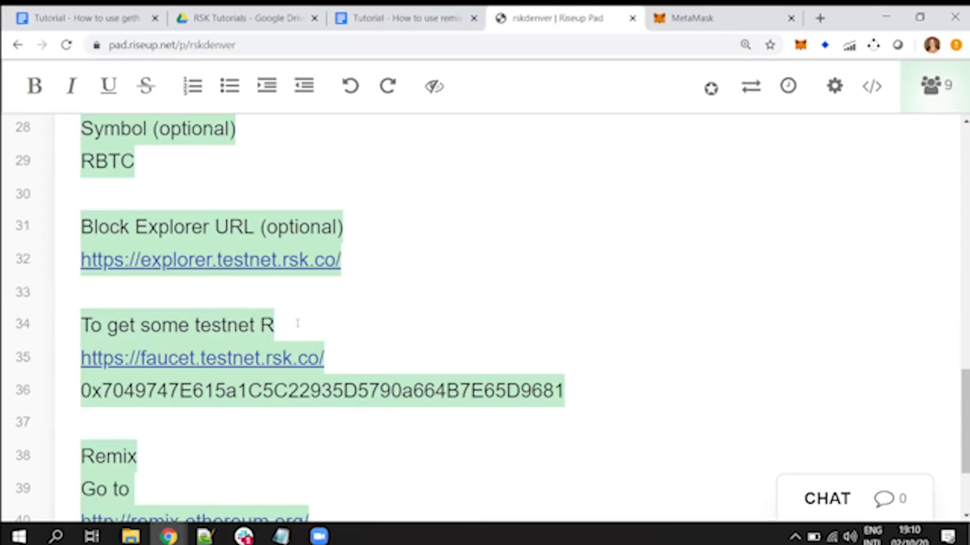
type("BTC")
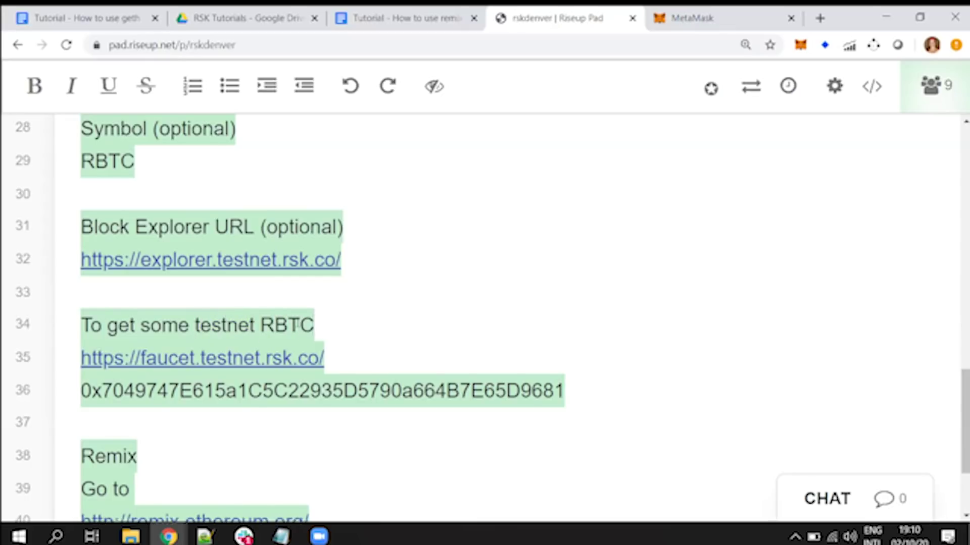
- Add two line breaks after the Remix link in the pad
scroll(420, 347, "down", 2)
scroll(419, 347, "down", 1)
left_click(382, 370)
key("Return")
key("Return")
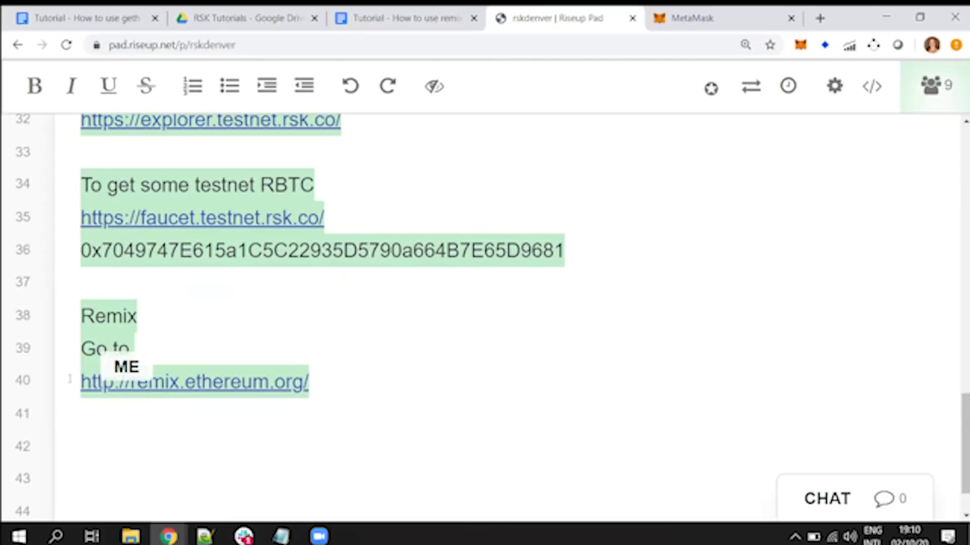
left_click_drag(326, 392, 41, 390)
key("ctrl+c")
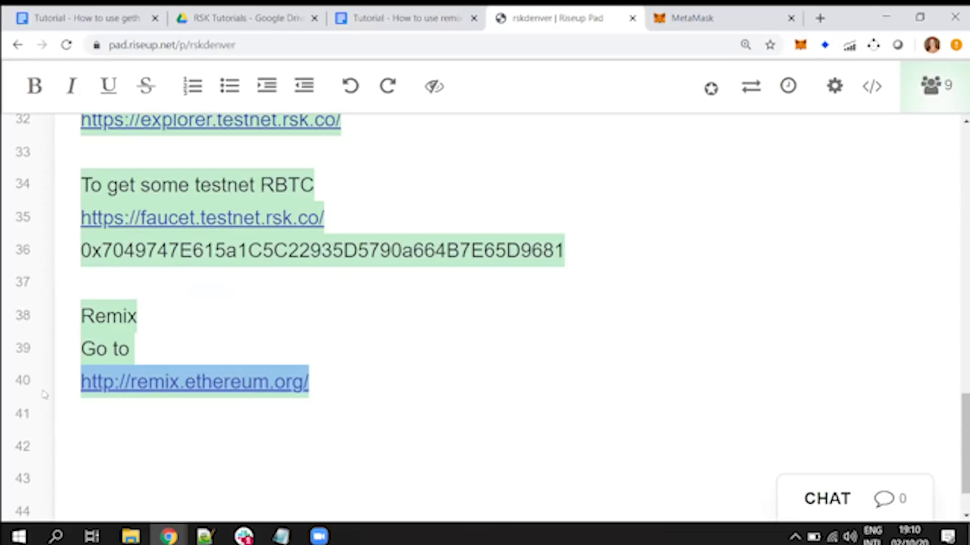
left_click(819, 19)
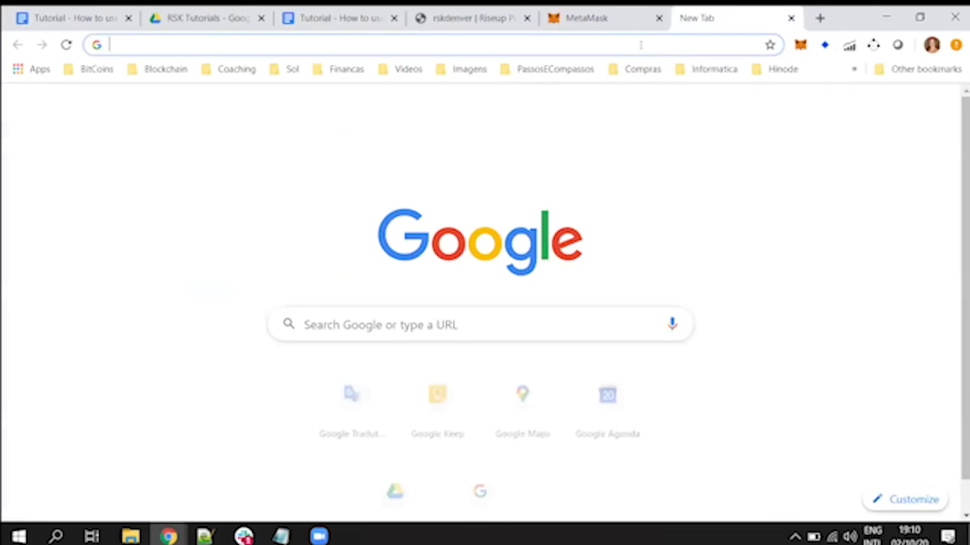
key("ctrl+v")
key("Return")
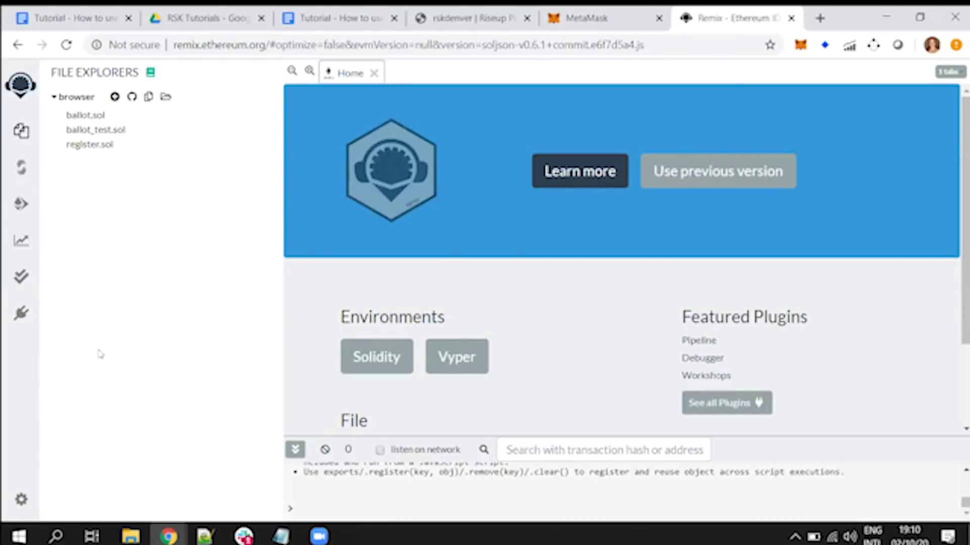
key("ctrl+plus")
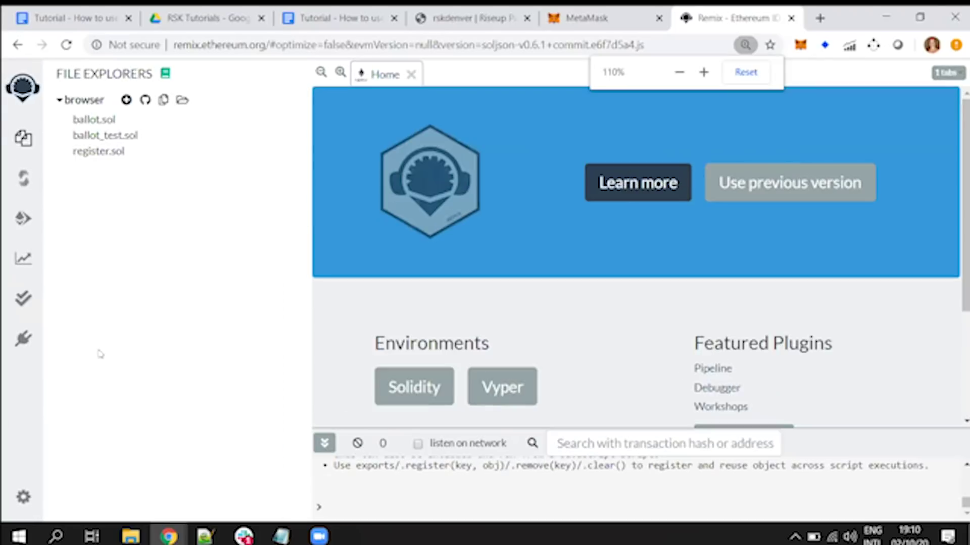
key("ctrl+plus")
key("ctrl+minus")
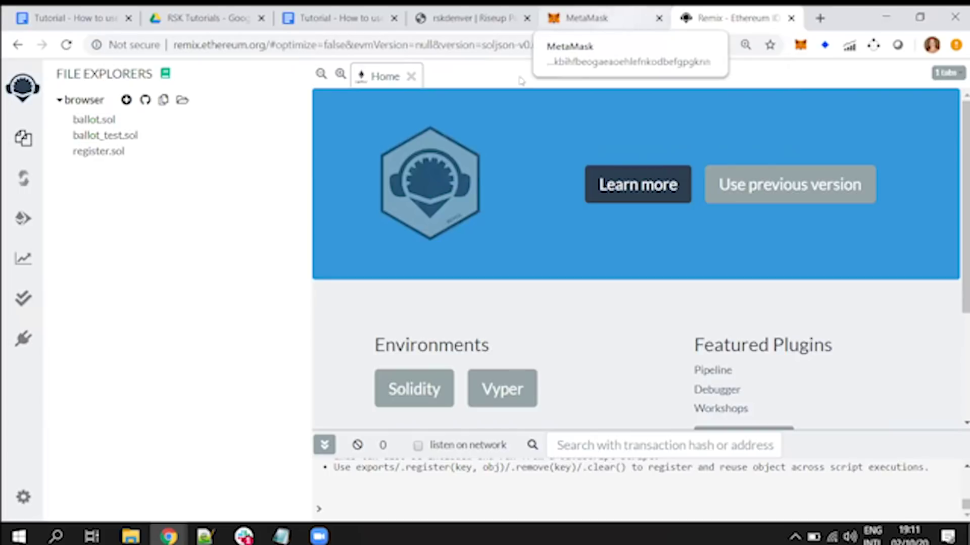
- Check the sent transaction's status in MetaMask, and return to the Remix section of the tutorial document for its environment instruction
key("ctrl+shift+Tab")
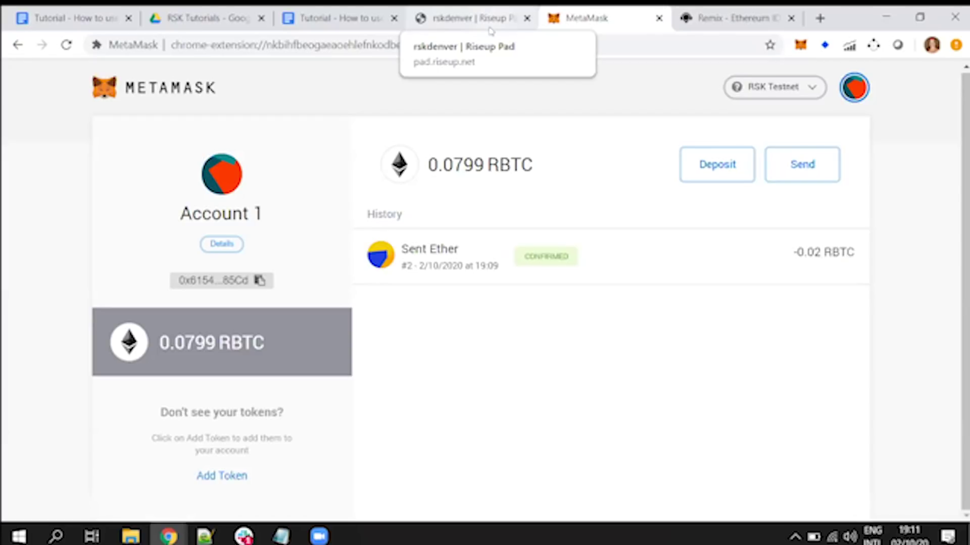
left_click(474, 18)
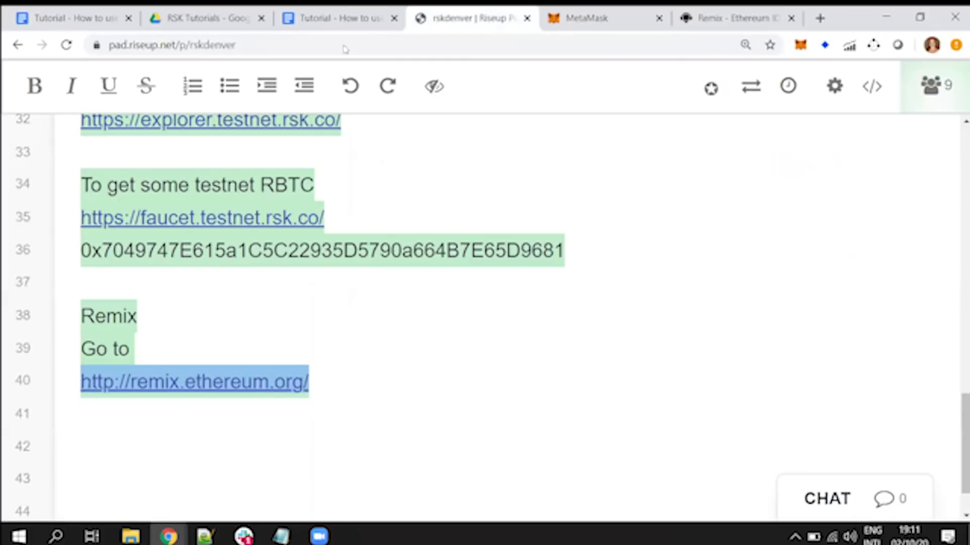
key("ctrl+Page_Up")
scroll(509, 400, "down", 8)
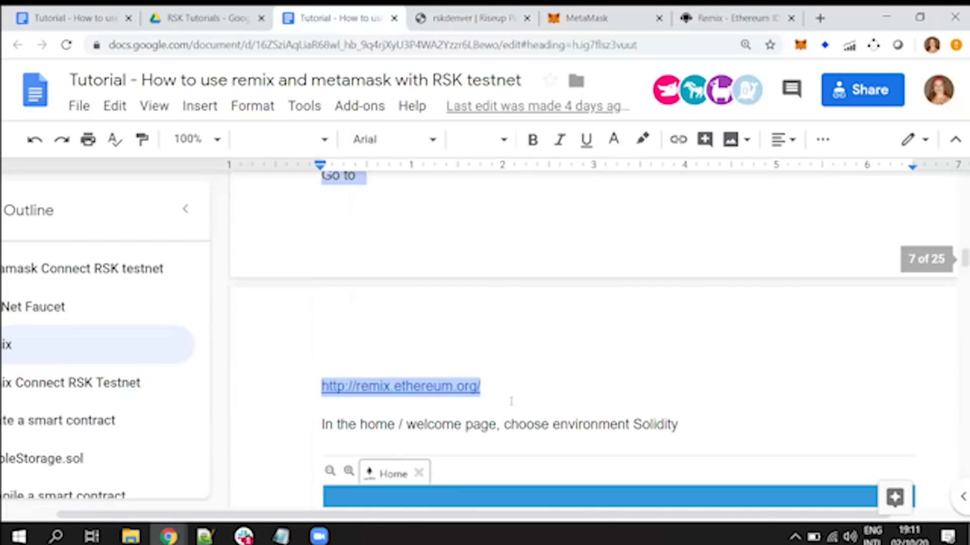